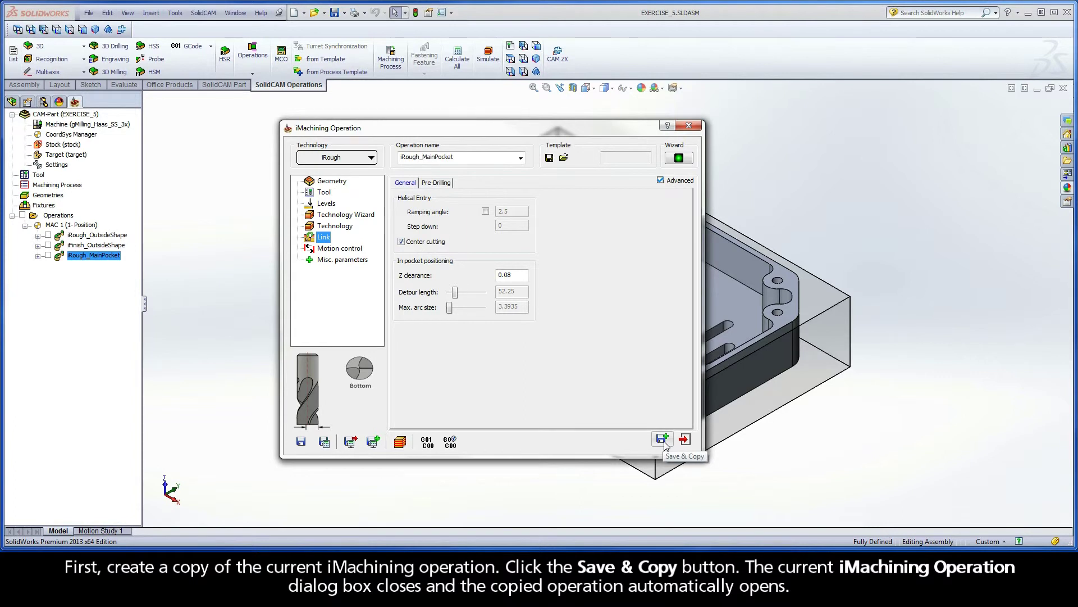
Save iRough_MainPocket and open its duplicate, iRough_MainPocket_1, for editing
left_click(662, 438)
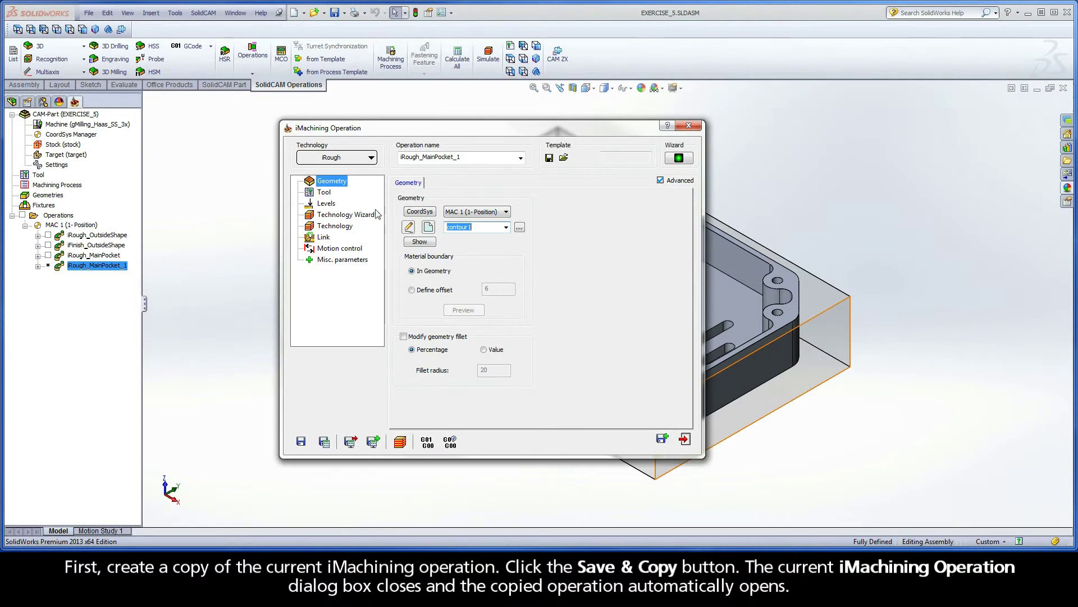
Switch the copied operation's technology to iRest, renaming it iRest_contour1
left_click(355, 157)
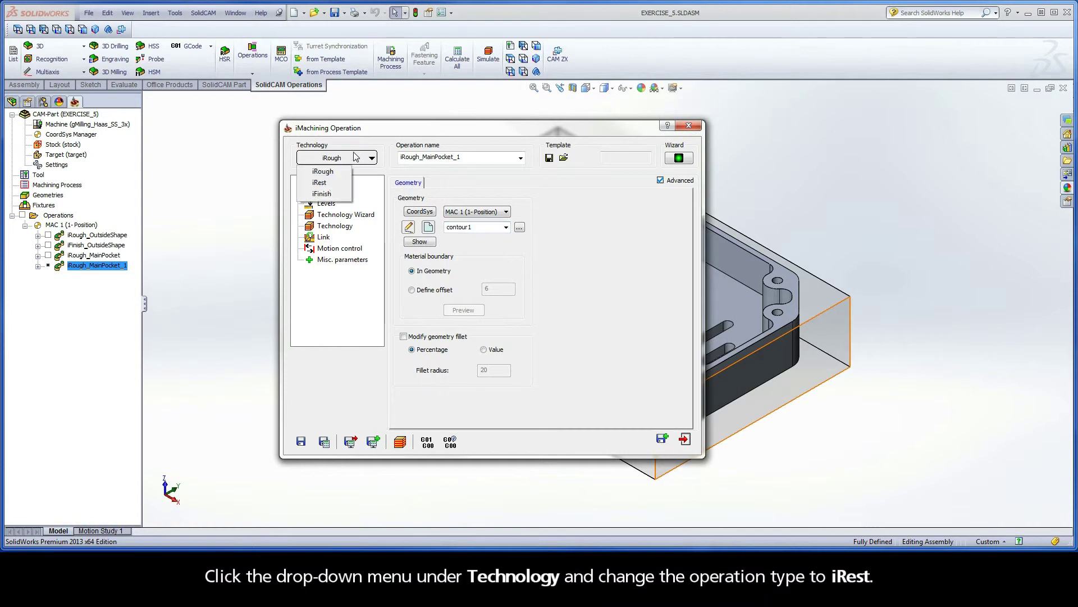
left_click(332, 185)
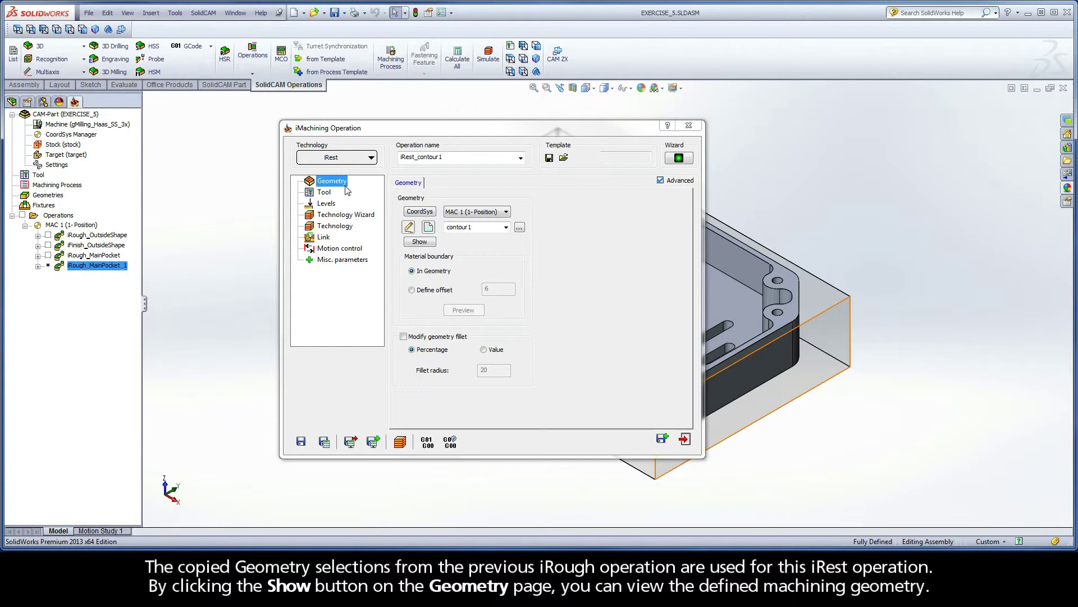
left_click(419, 242)
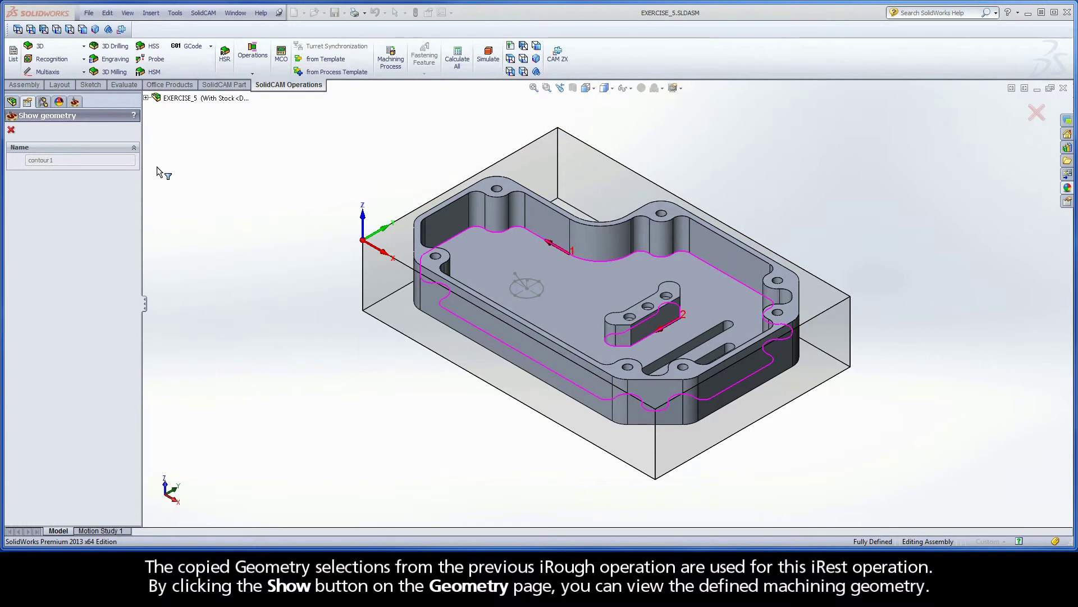
left_click(12, 132)
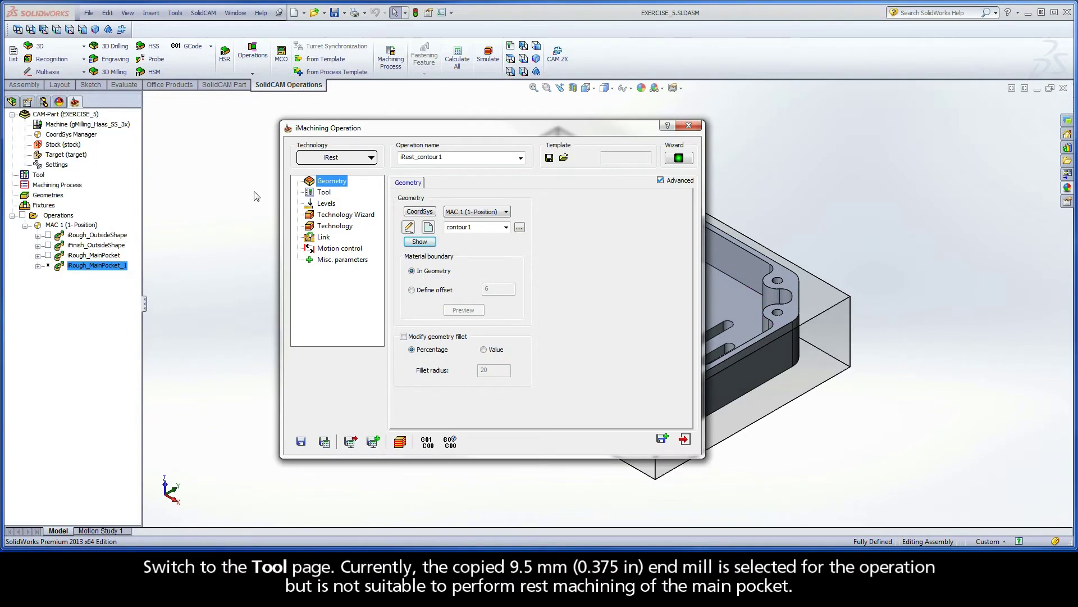
Go to the operation's Tool page and bring up the part's four-tool table
left_click(324, 193)
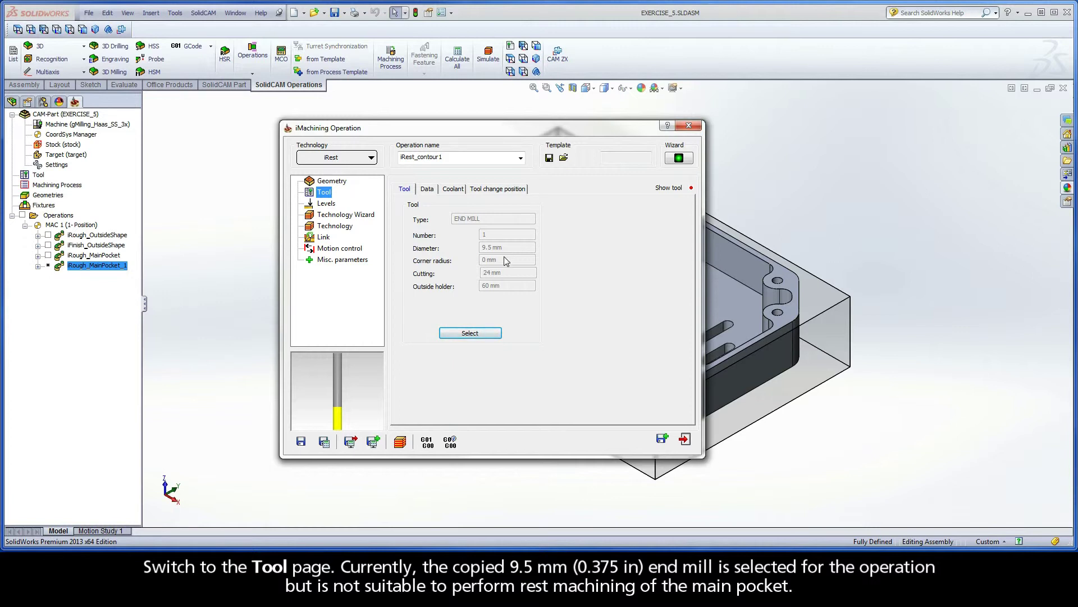
left_click(471, 333)
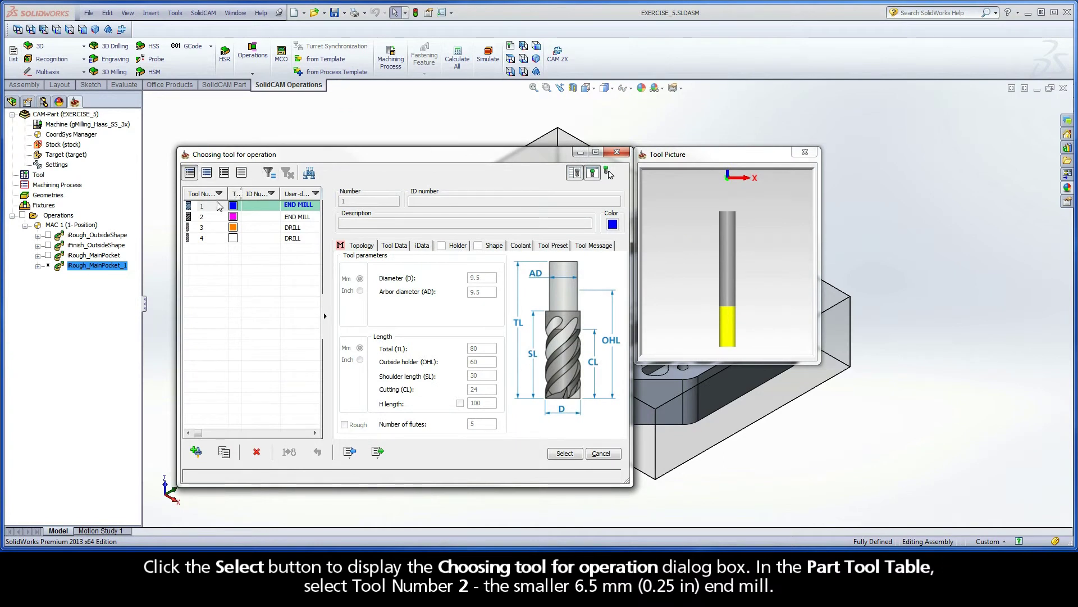
Select tool 2, the 6.5 mm end mill with 35 (Standard) helix, for iRest
left_click(208, 219)
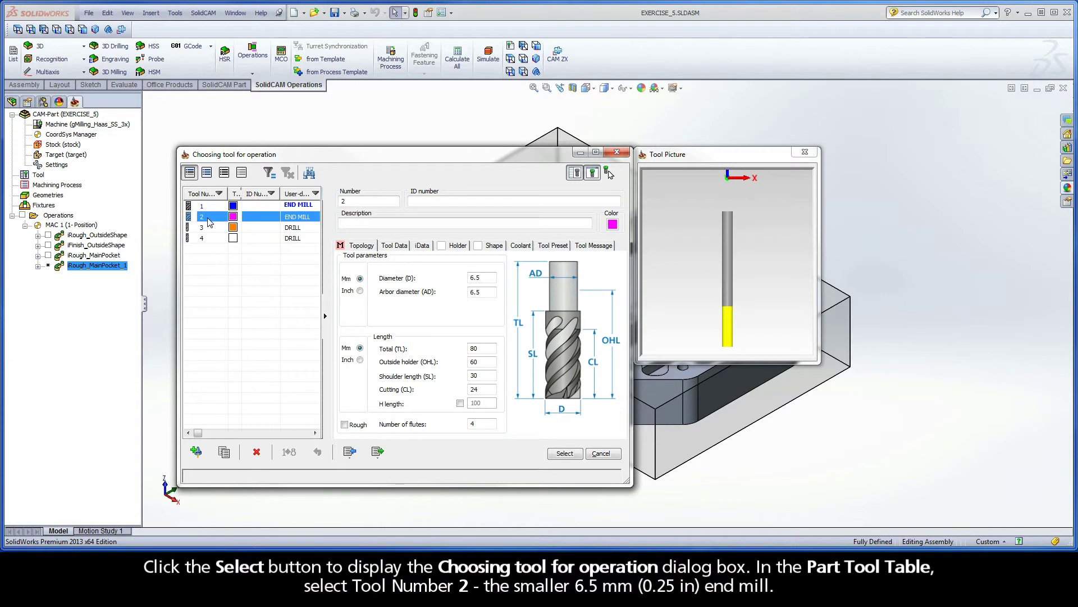
left_click(458, 286)
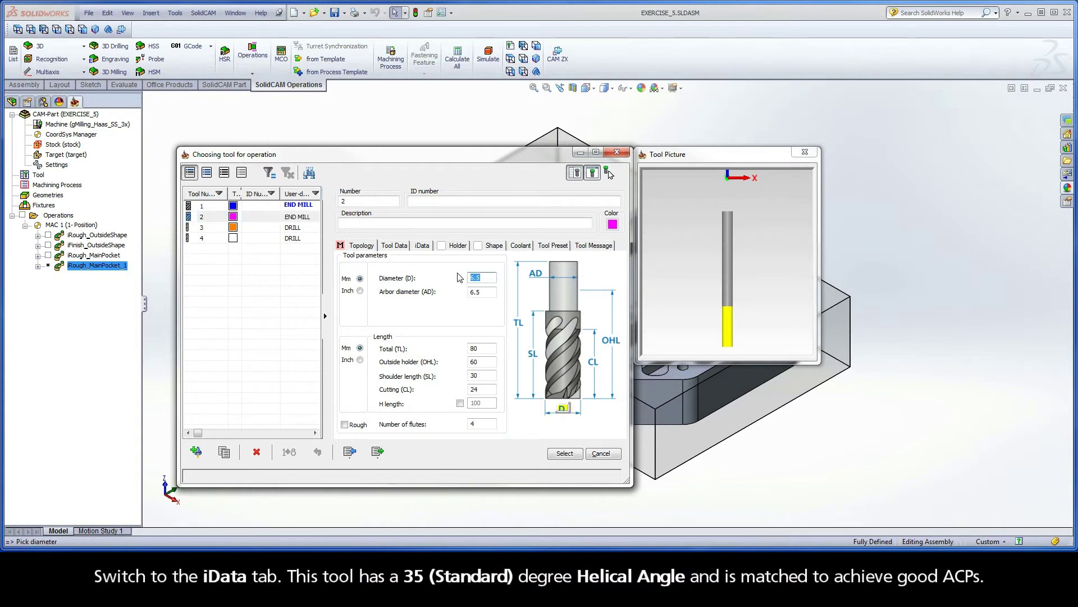
left_click(421, 248)
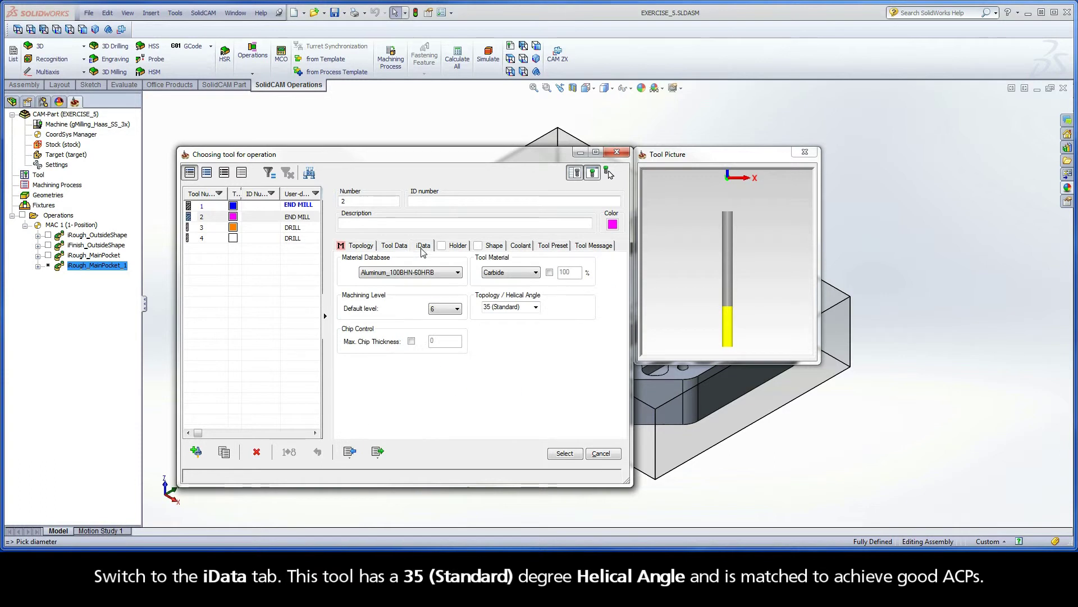
left_click(526, 308)
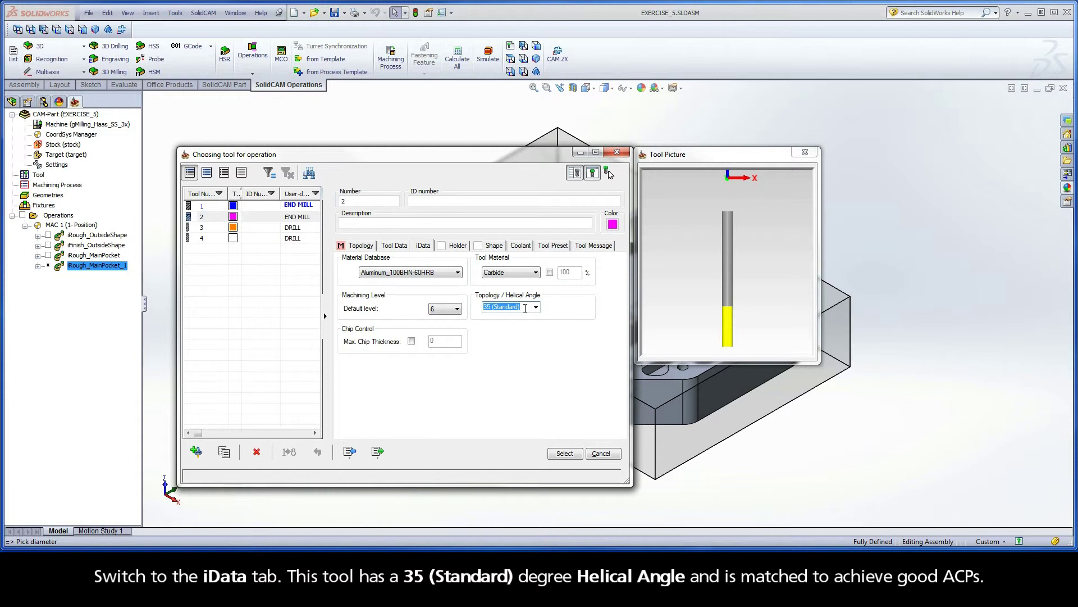
left_click(564, 453)
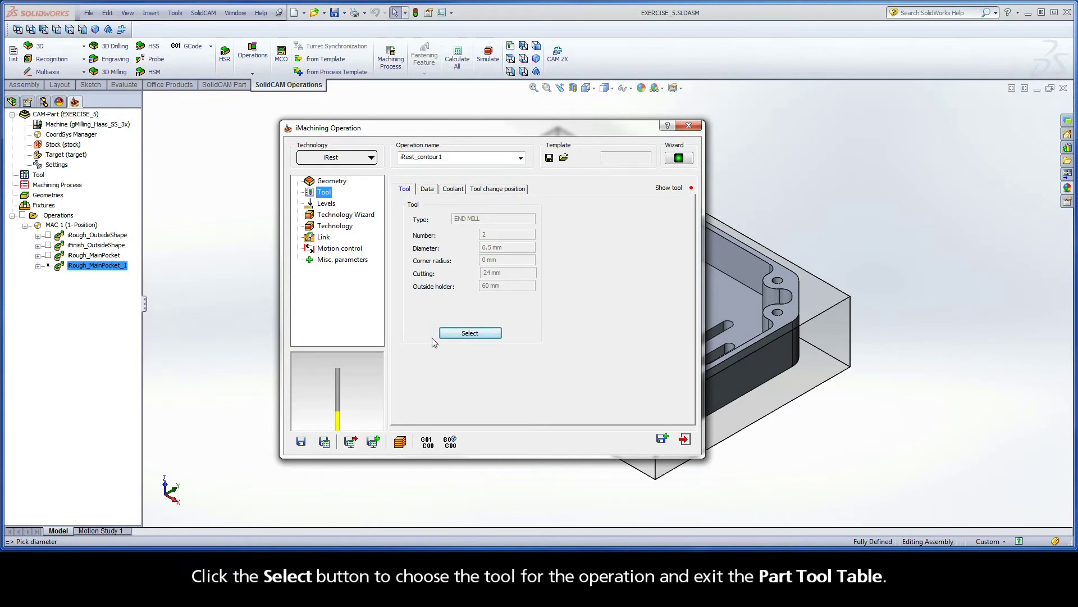
Review the iRest levels, cutting conditions and technology, including the 0.12 wall/island offset
left_click(328, 206)
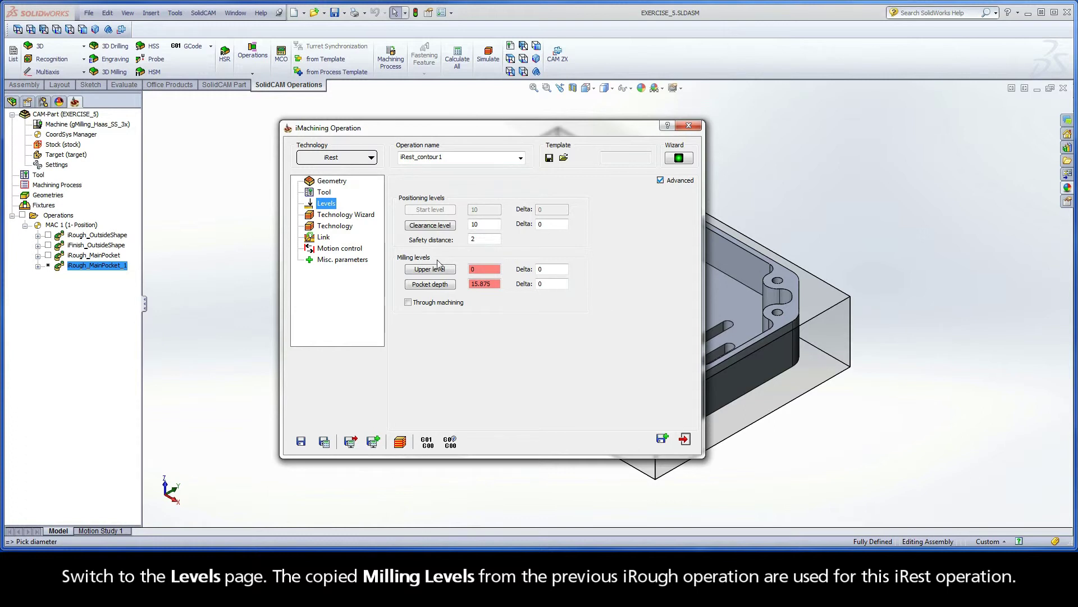
left_click(347, 216)
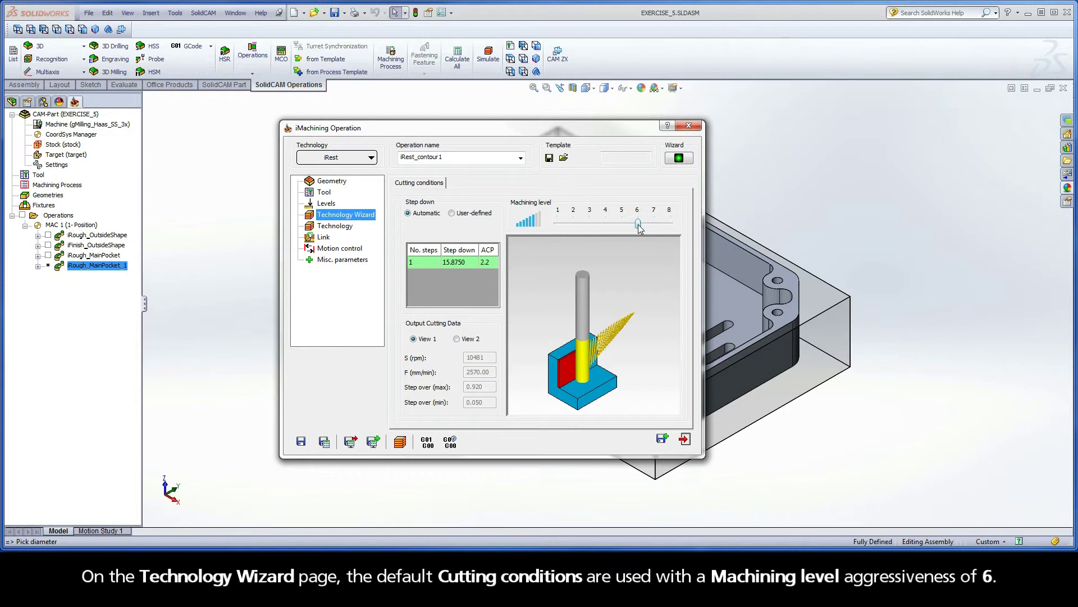
left_click(336, 226)
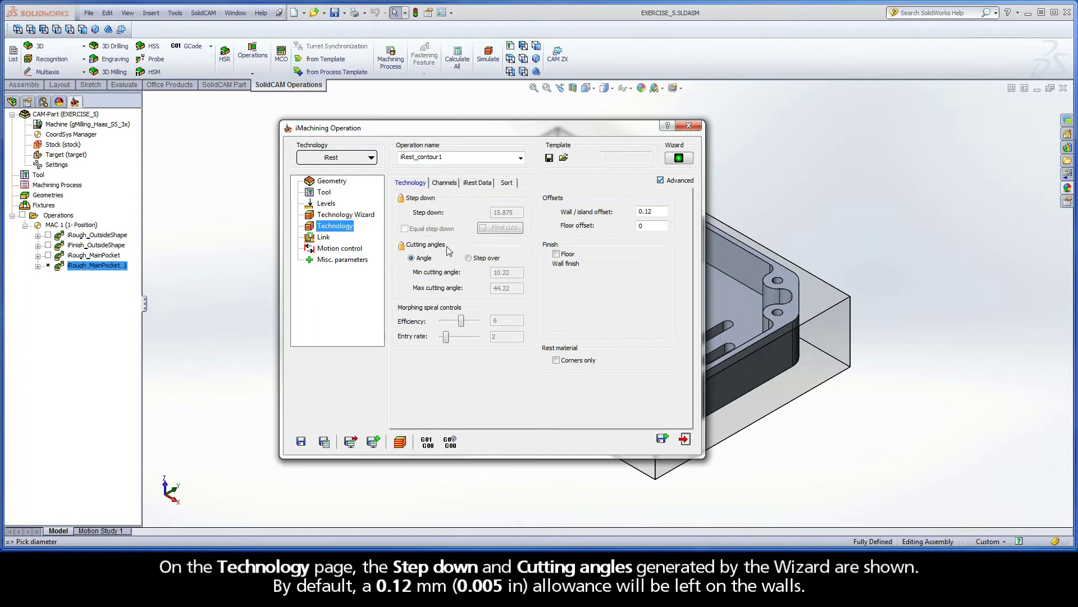
double_click(646, 211)
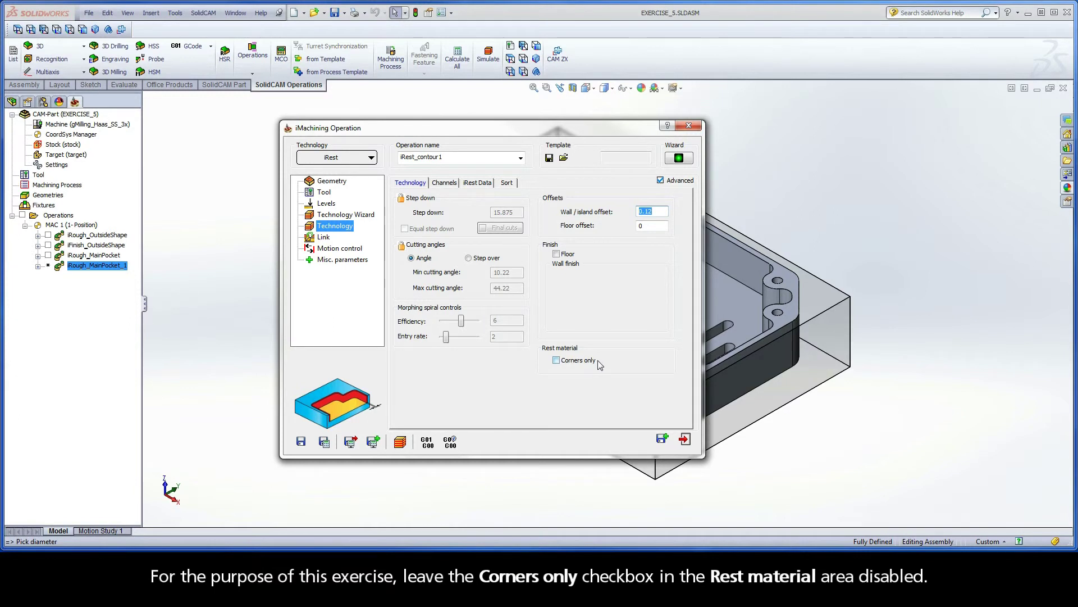
Check the iRest parent data and rename iRest_contour1 to iRest_MainPocket
left_click(479, 183)
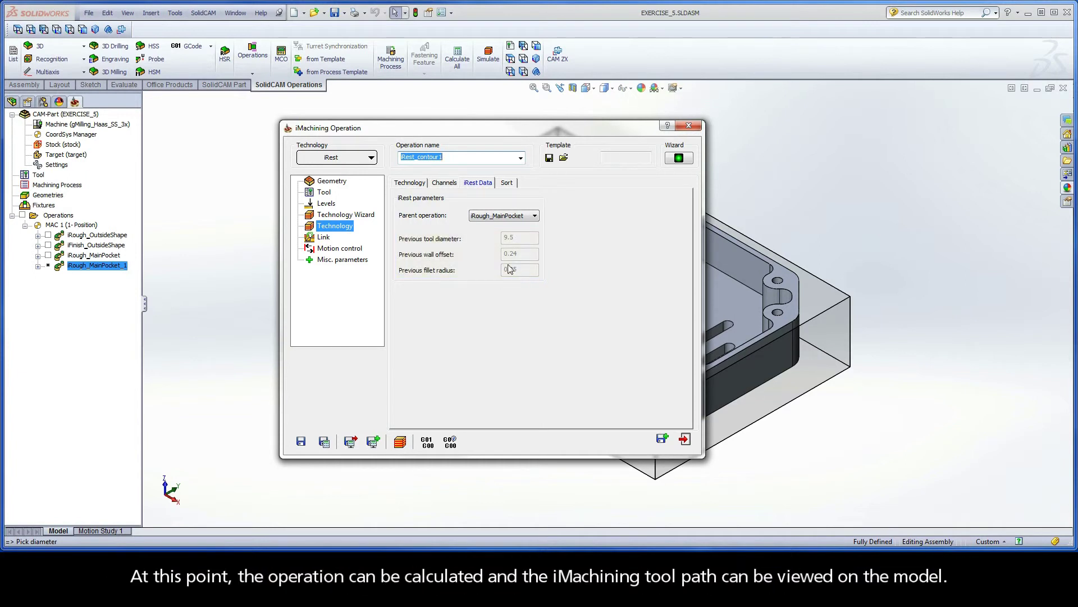
left_click(443, 159)
double_click(442, 158)
left_click_drag(440, 159, 419, 161)
type("MainPocket")
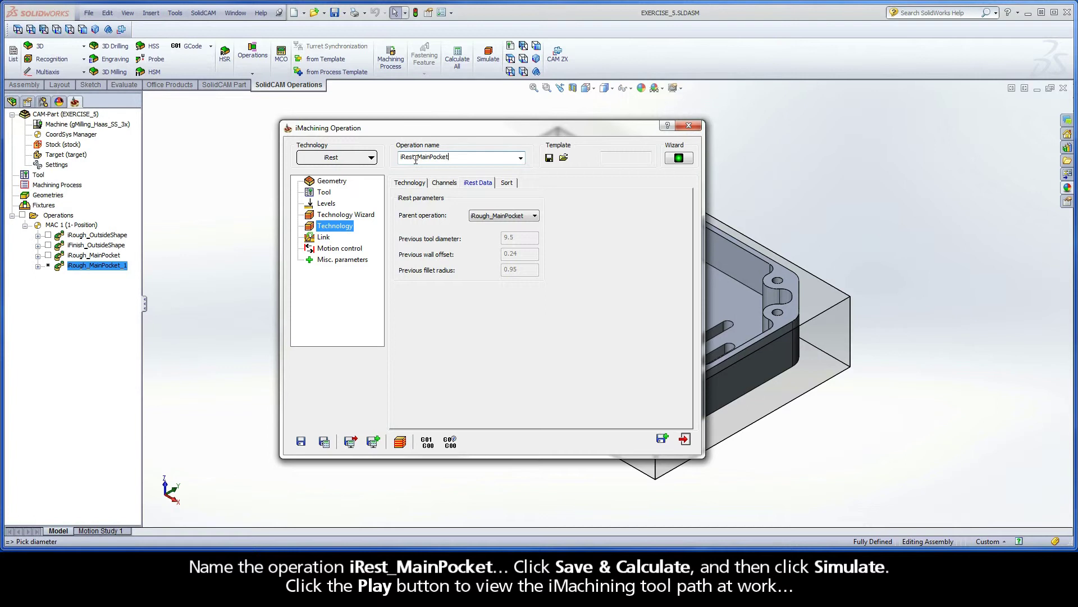
Calculate iRest_MainPocket and play its toolpath simulation at reduced speed before exiting
left_click(326, 442)
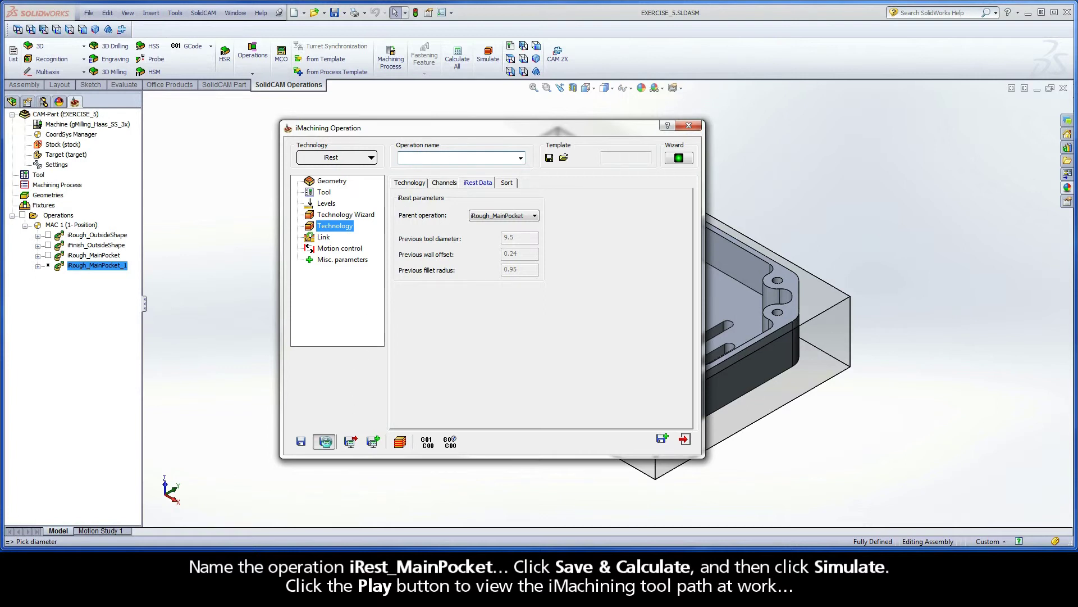
left_click(399, 443)
left_click_drag(263, 442, 207, 444)
left_click(194, 471)
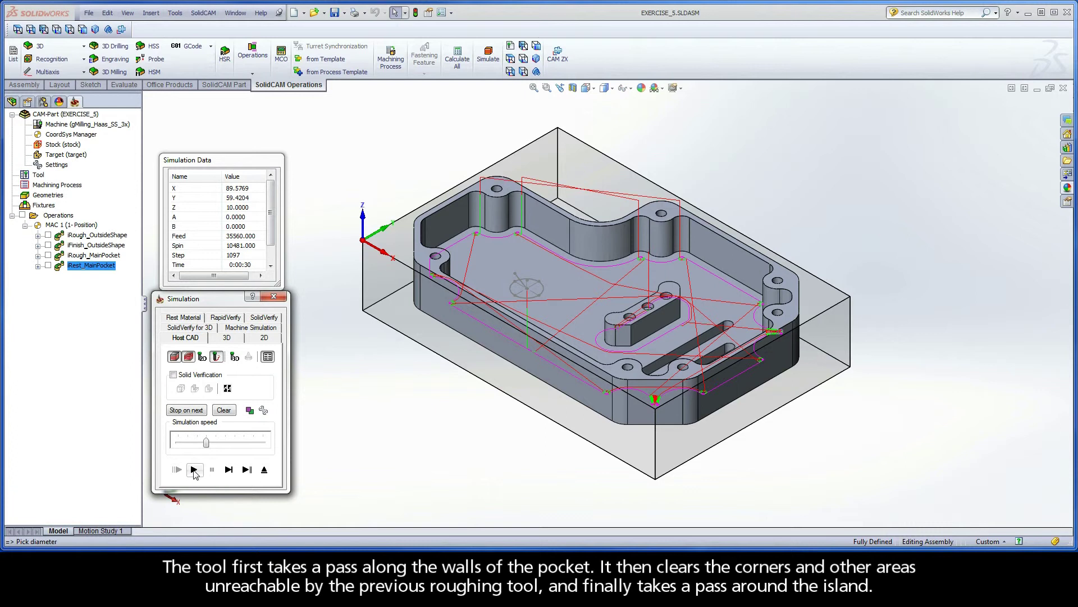
left_click(264, 470)
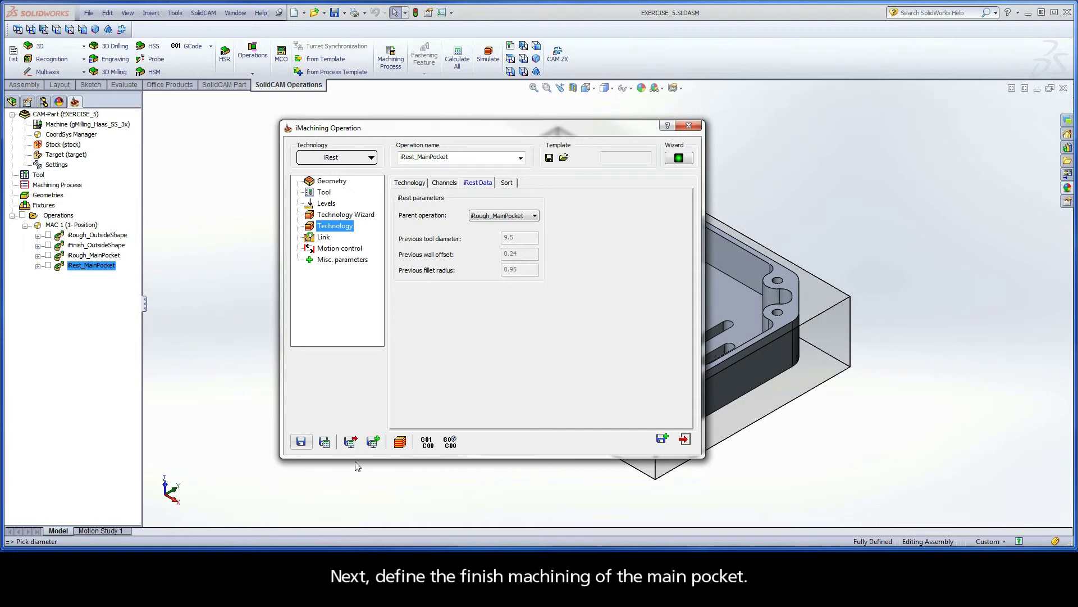
Copy iRest_MainPocket to iRest_MainPocket_1 and show the iMachining technology list
left_click(662, 439)
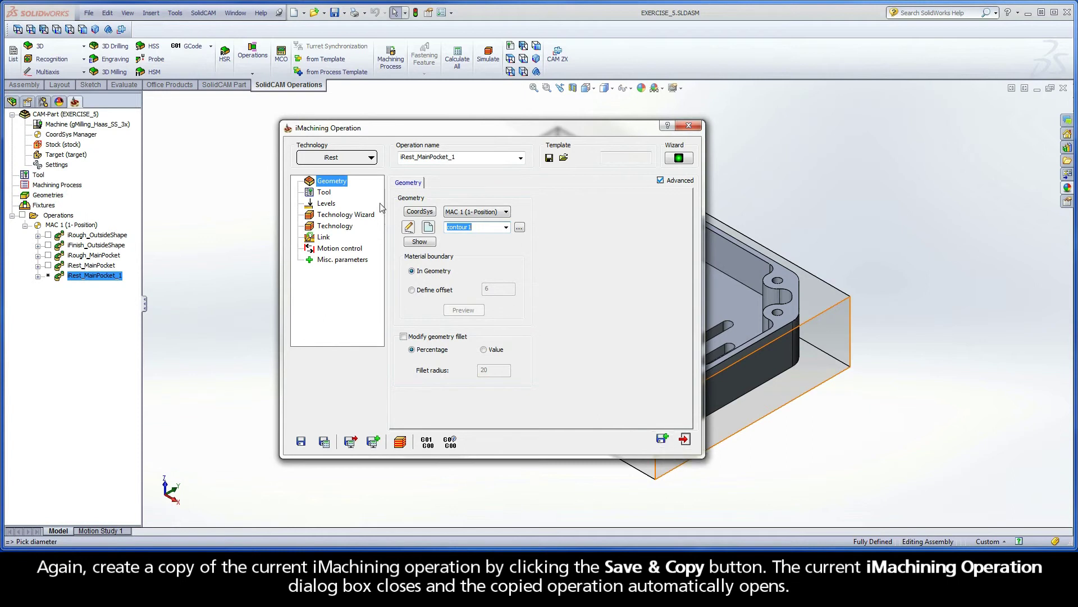
left_click(351, 161)
left_click(351, 161)
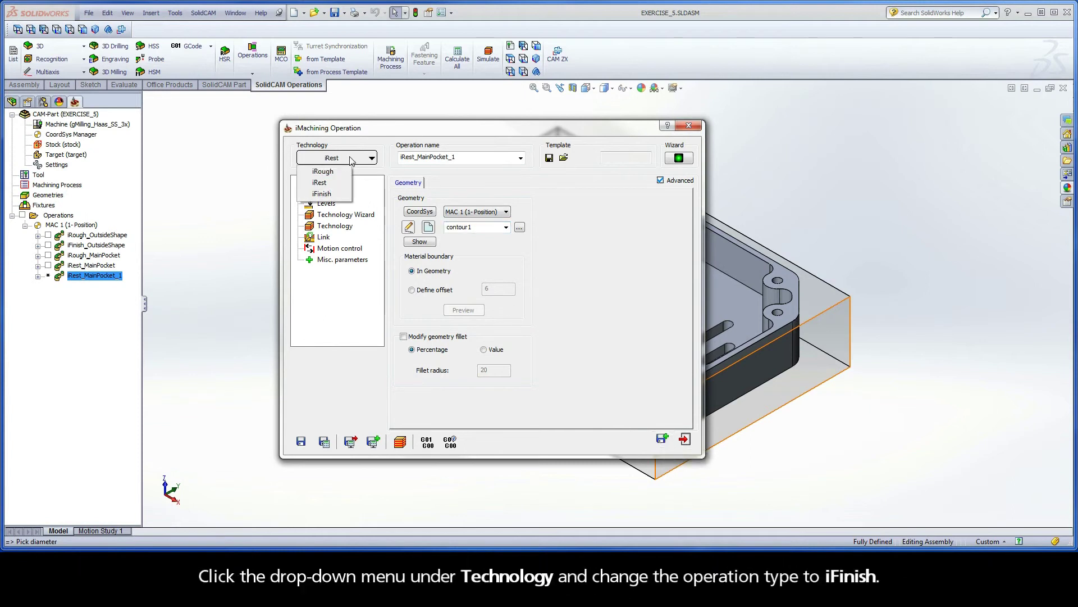
Make the copy an iFinish operation and review its 6.5 mm tool, levels and zero wall offset
left_click(335, 195)
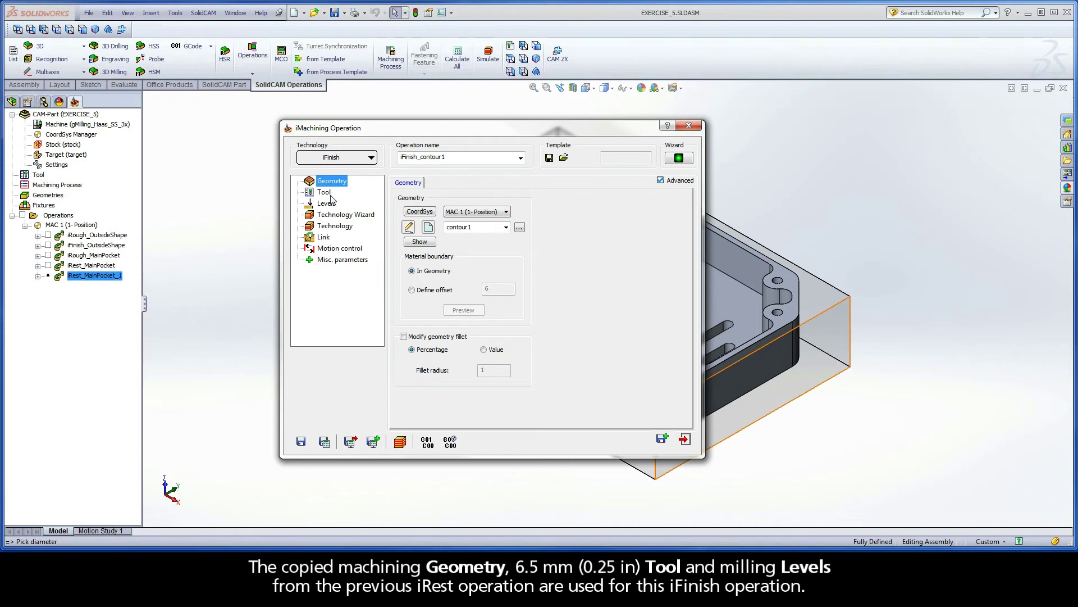
left_click(331, 195)
left_click(331, 205)
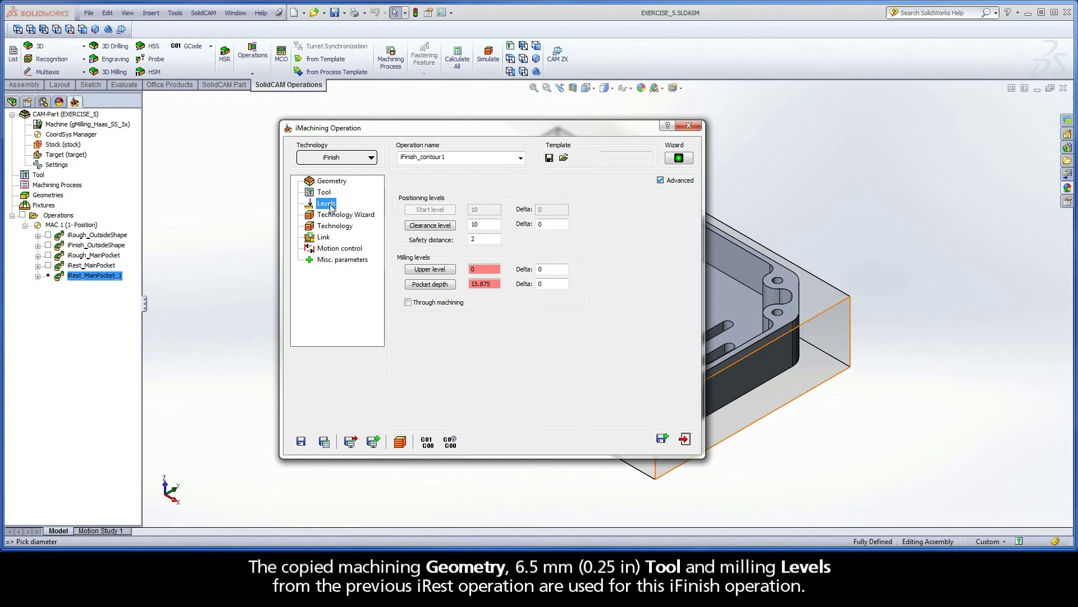
left_click(341, 216)
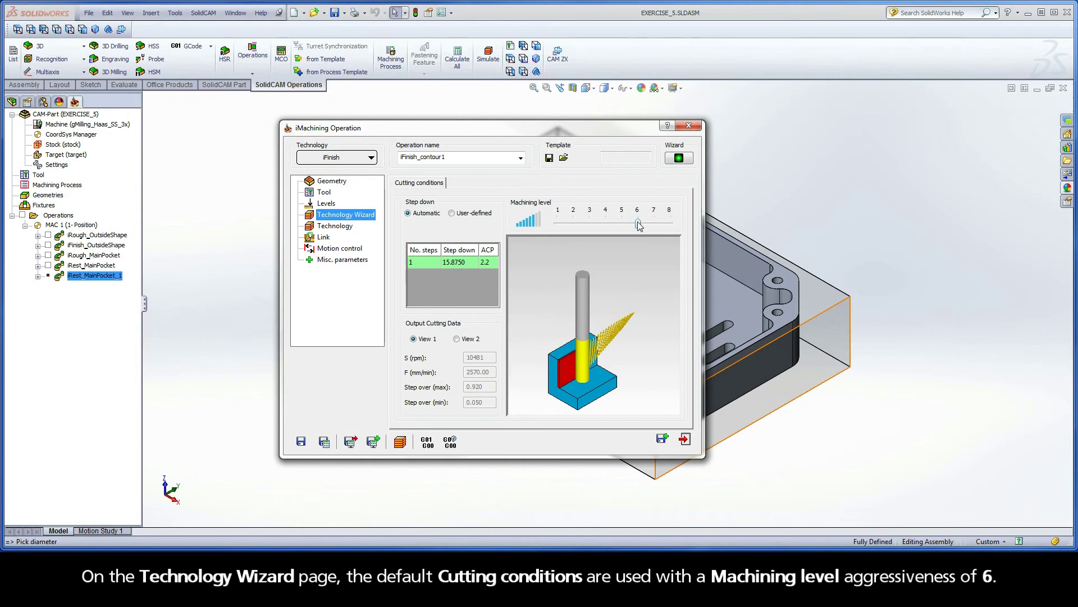
left_click(345, 228)
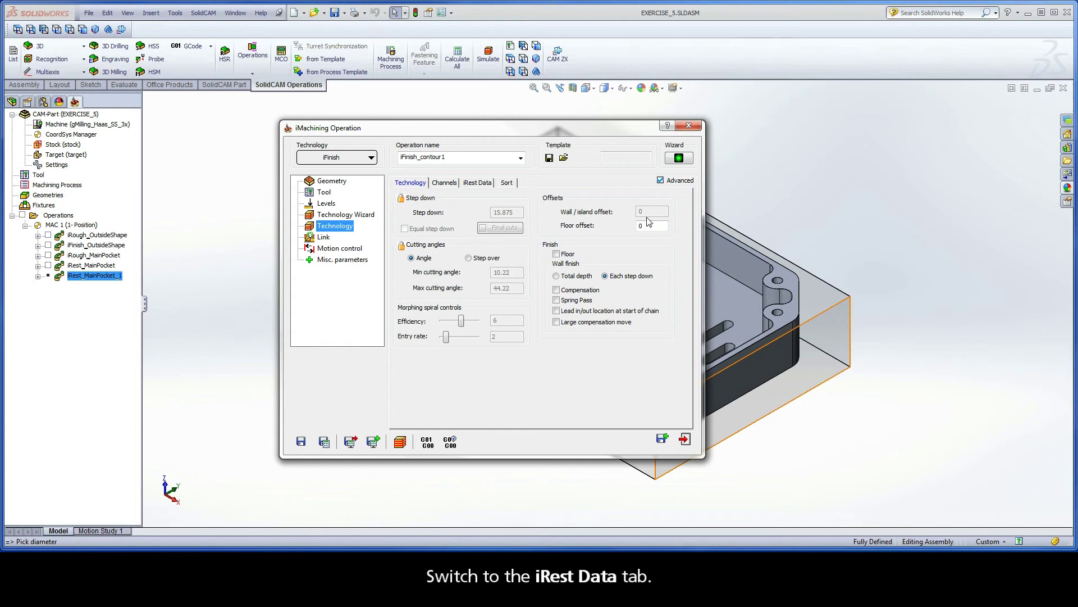
Confirm iRest_MainPocket as parent and rename iFinish_contour1 to iFinish_MainPocket
left_click(479, 187)
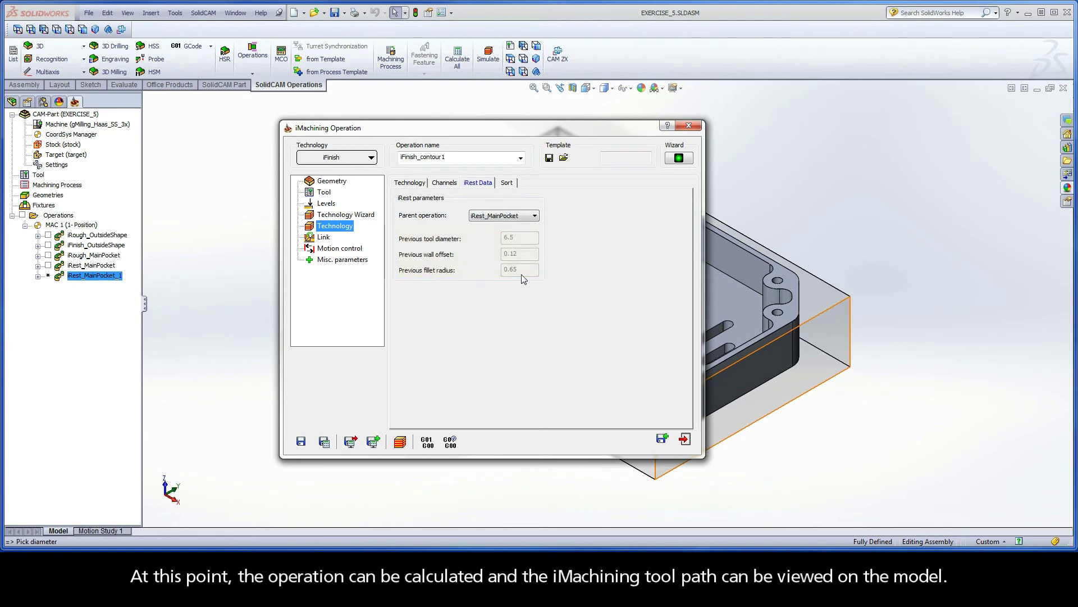
double_click(450, 158)
left_click(450, 157)
left_click_drag(449, 157, 419, 158)
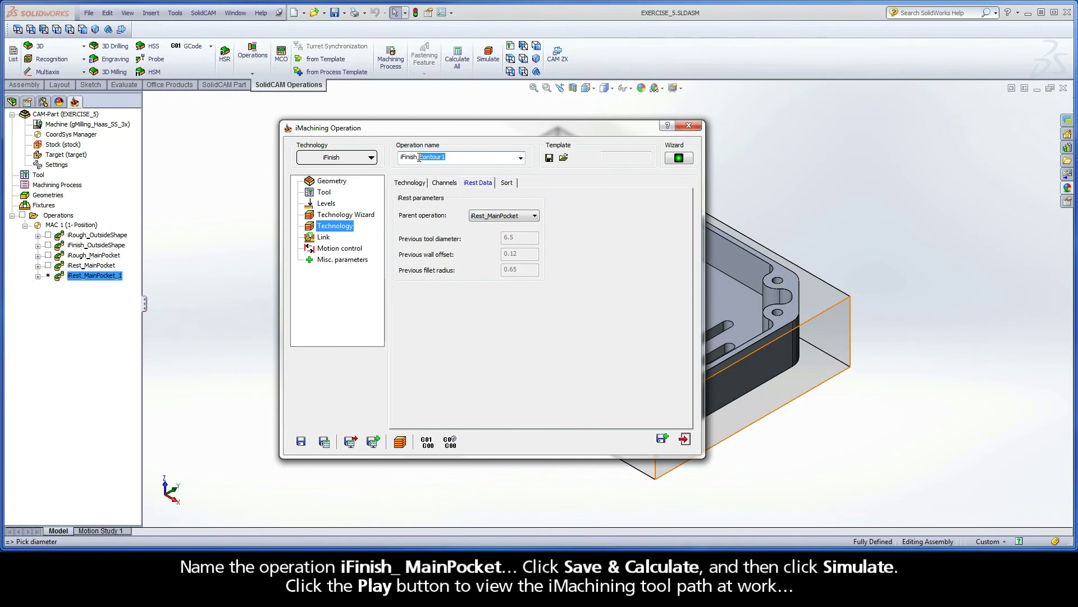
type("MainPocket")
Save and calculate iFinish_MainPocket, then run its finishing toolpath simulation along the pocket wall
left_click(324, 442)
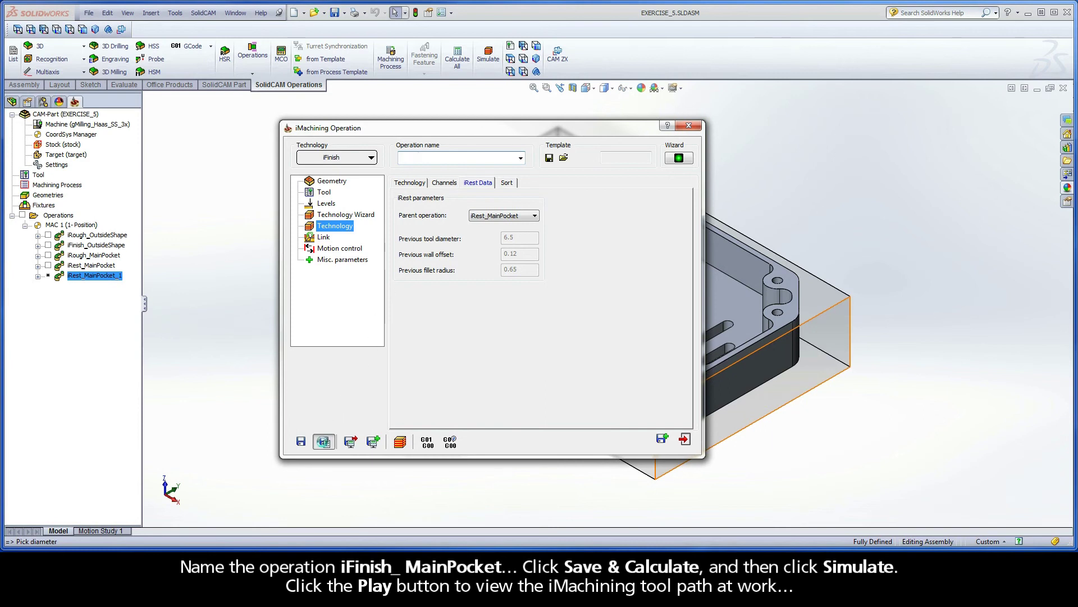
left_click(400, 442)
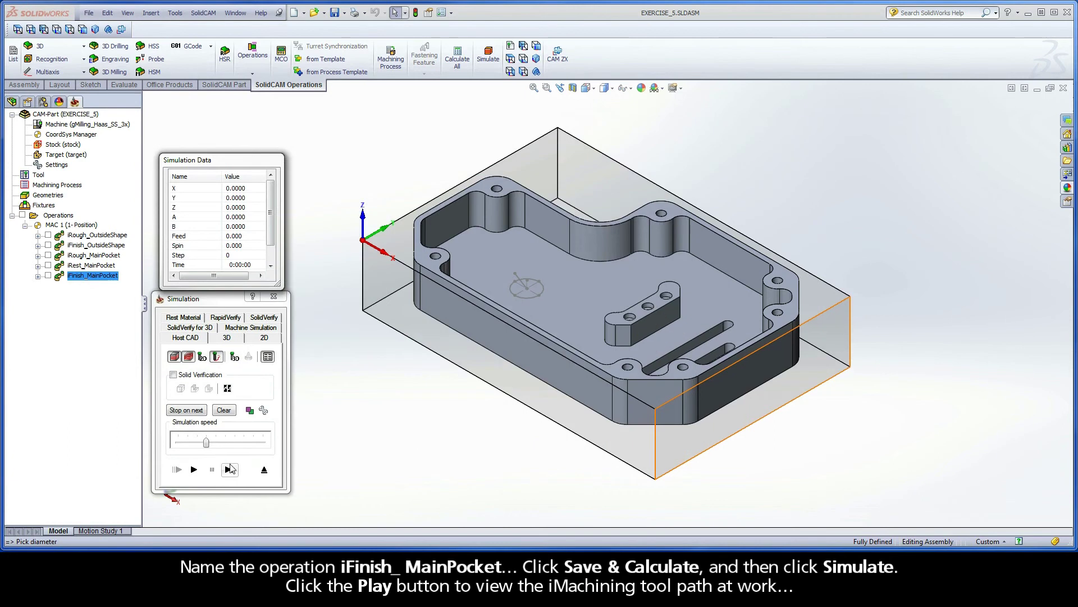
left_click(194, 470)
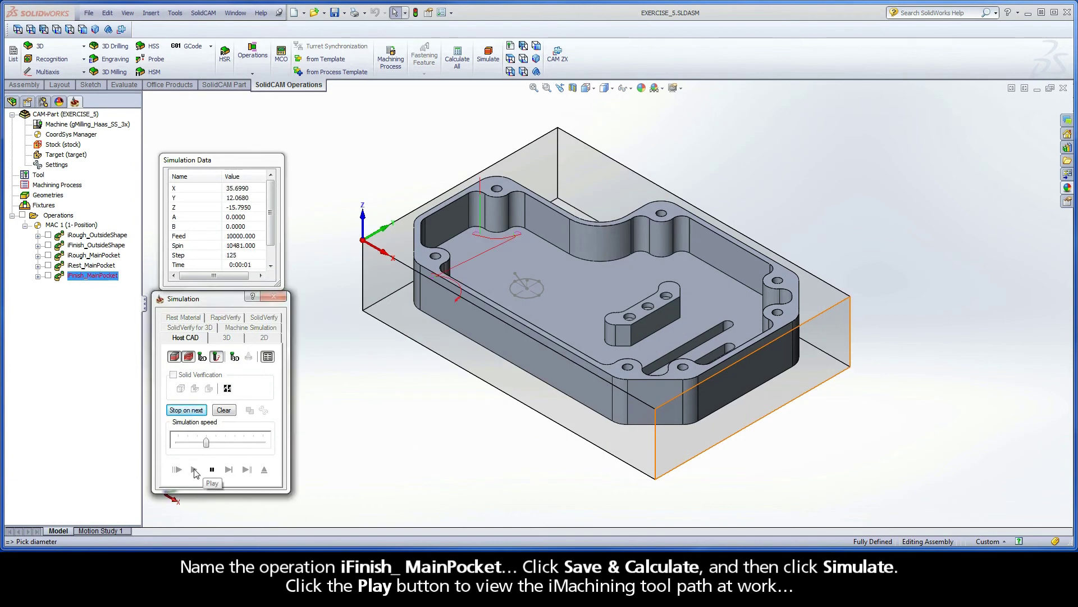